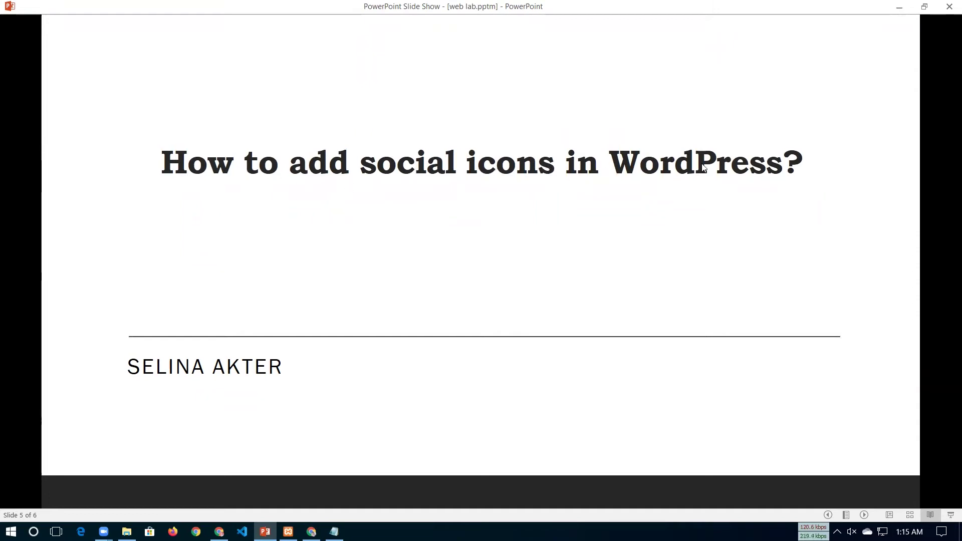
- Switch from the PowerPoint slideshow to the News Portal WordPress dashboard in Chrome
click(312, 532)
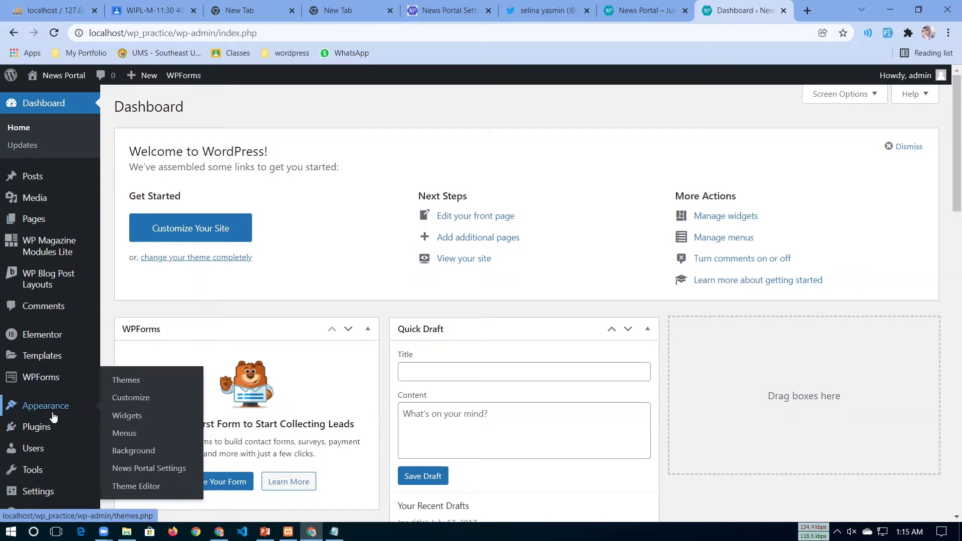
mouse_move(45, 405)
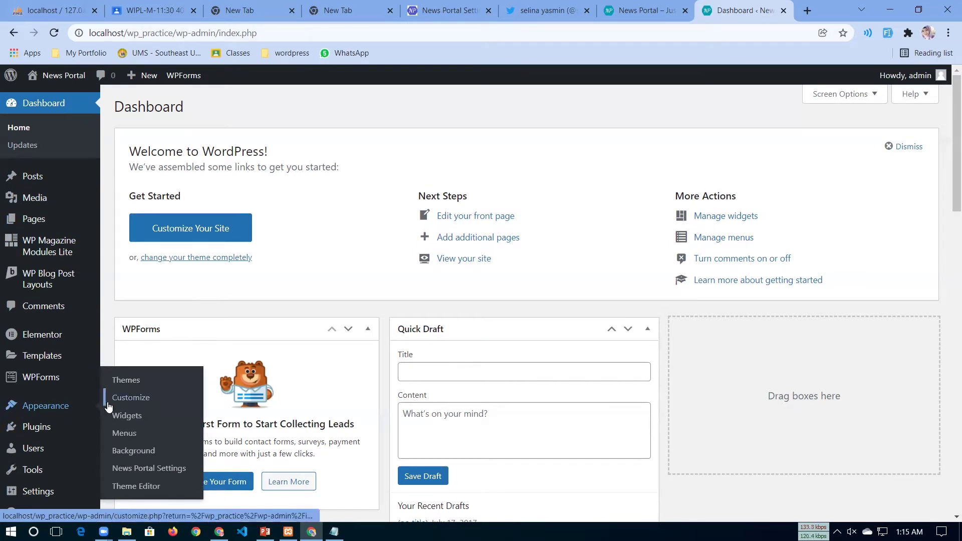
- Launch the Customizer for the News Portal site from the Appearance menu
click(121, 401)
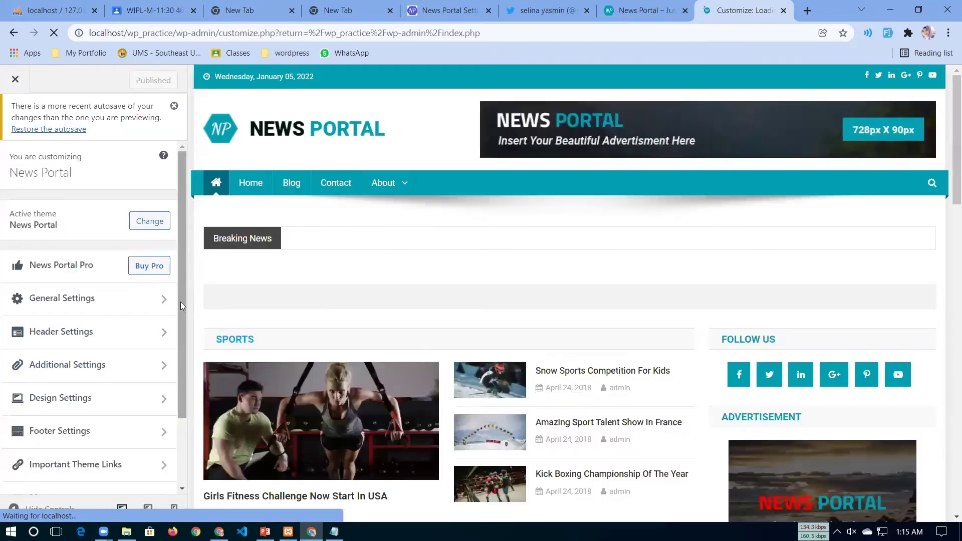
drag(180, 323, 176, 385)
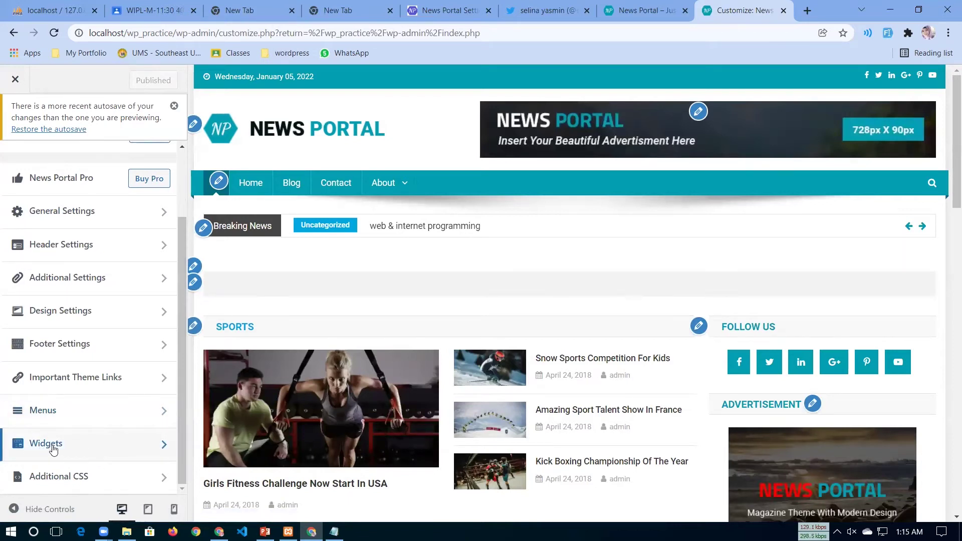
- Go to the Customizer's Widgets section and open the Footer 3 area
click(95, 443)
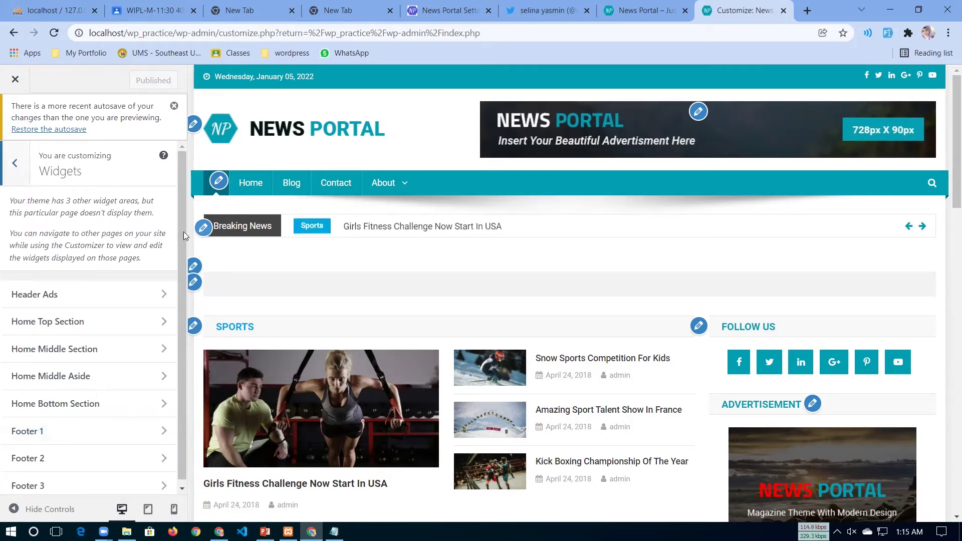
scroll(121, 376, down, 2)
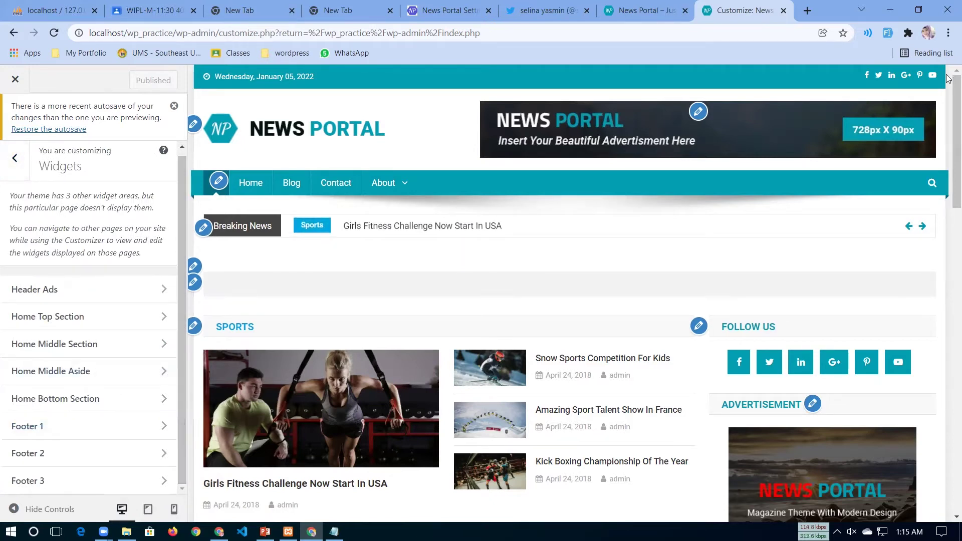
drag(950, 99, 949, 496)
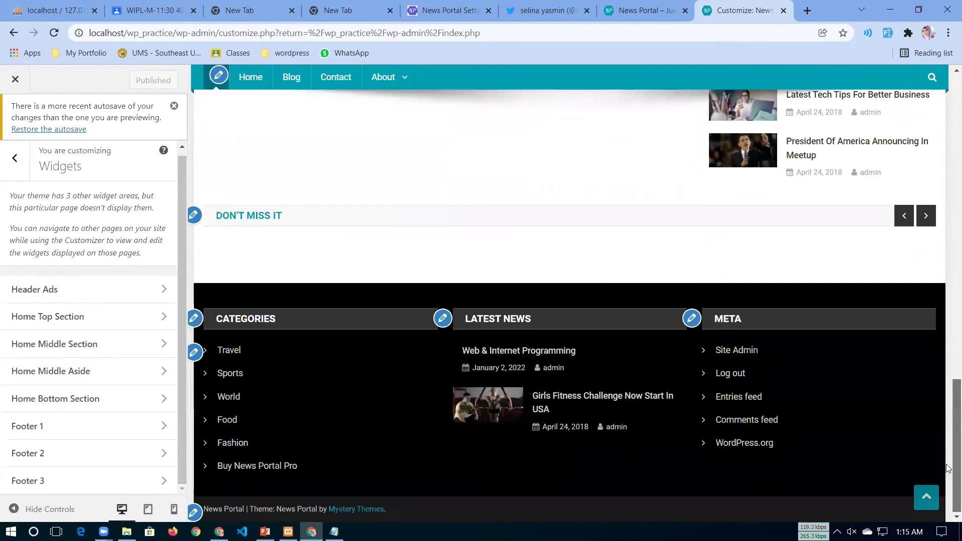
click(61, 482)
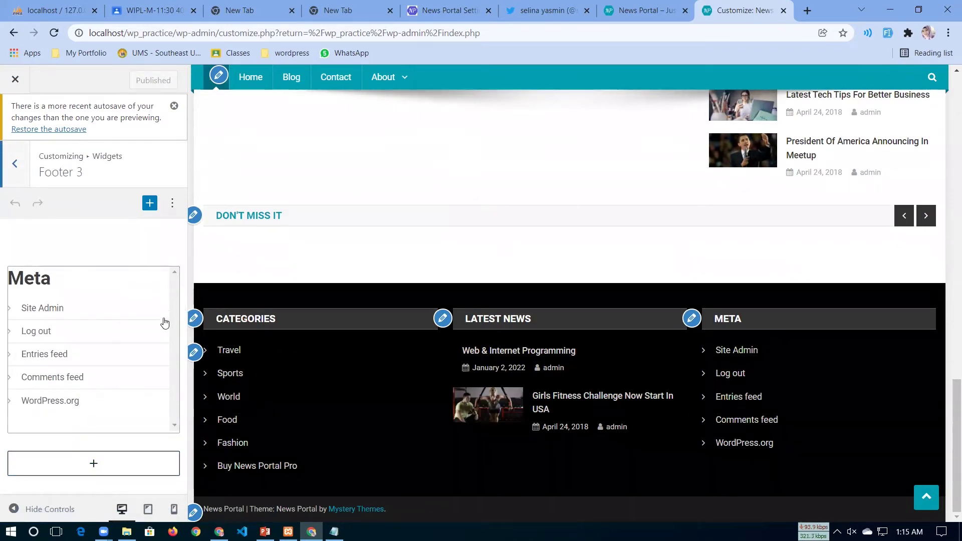
- Insert a Simple Social Icons widget after Meta, found by searching 'simp'
click(689, 318)
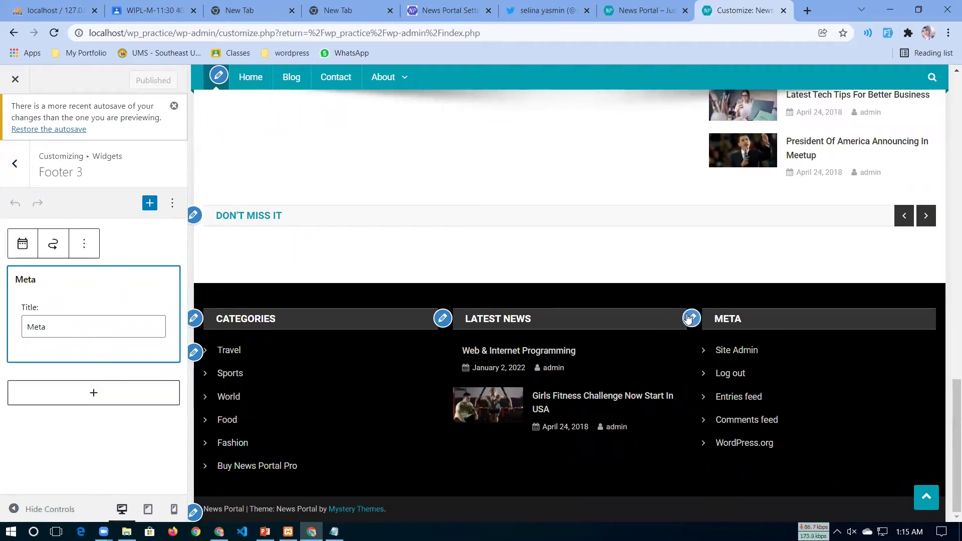
click(92, 395)
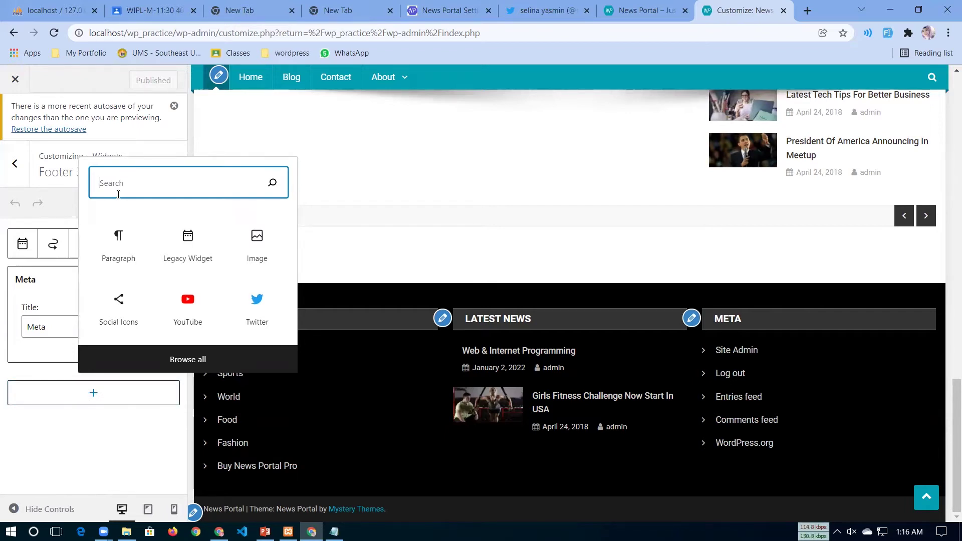
text(si)
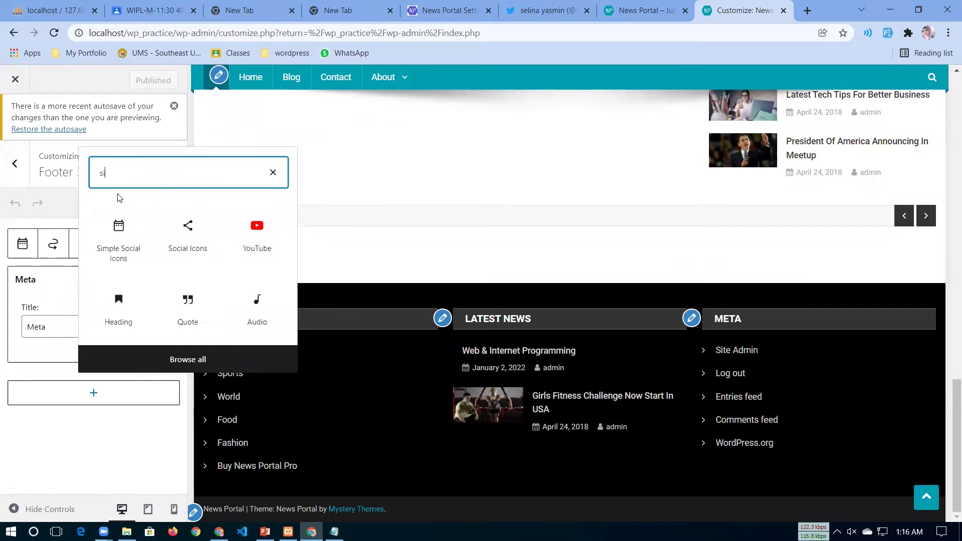
text(mpl)
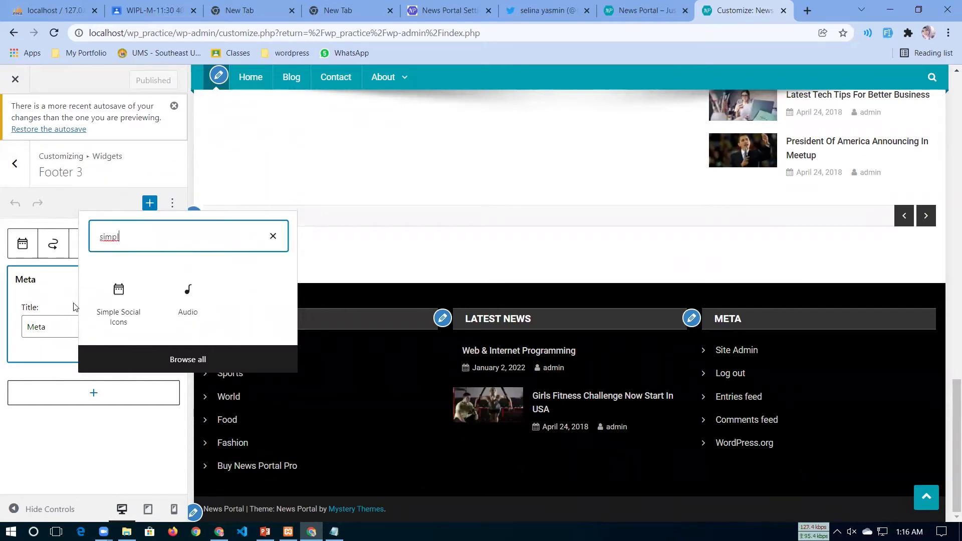
click(118, 301)
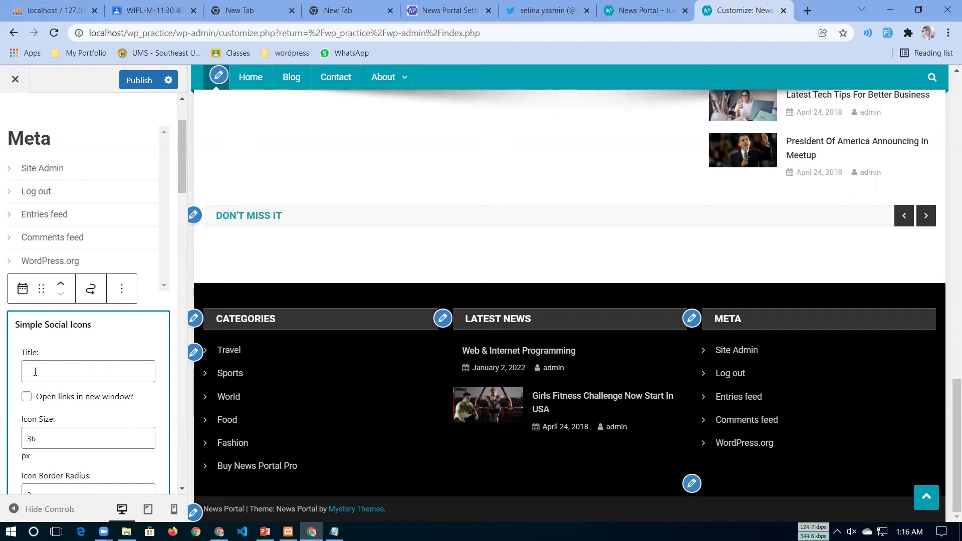
- Title the social icons widget 'contact with us' and enable 'Open links in new window'
click(35, 372)
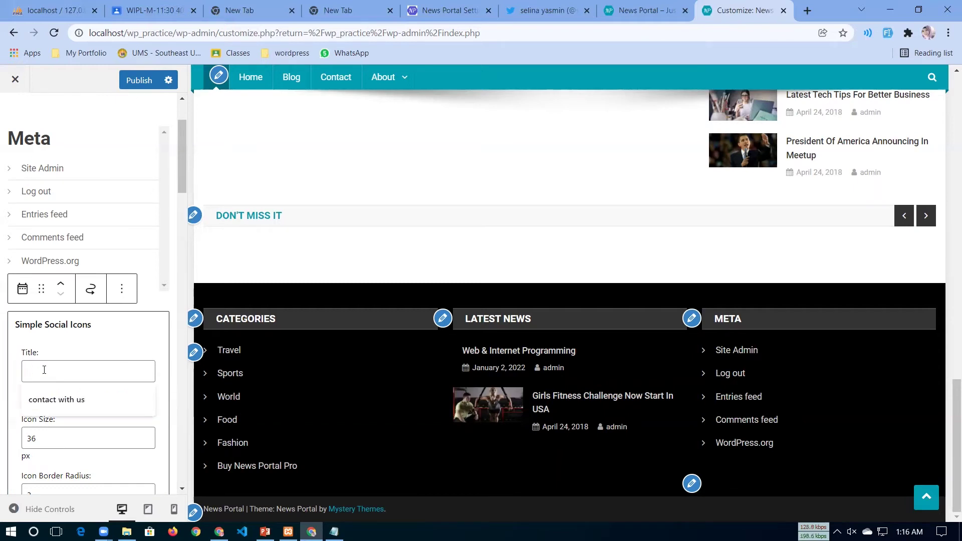
click(50, 399)
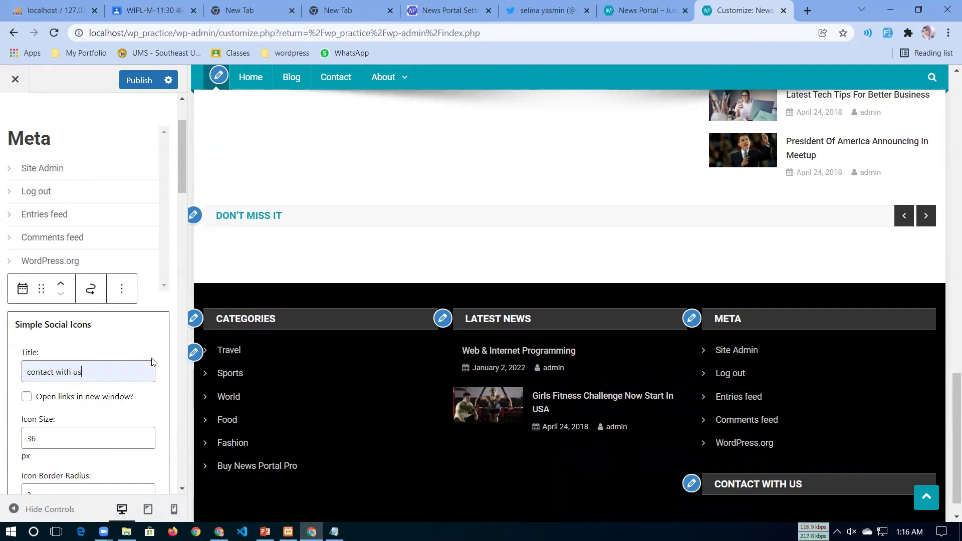
scroll(152, 358, down, 2)
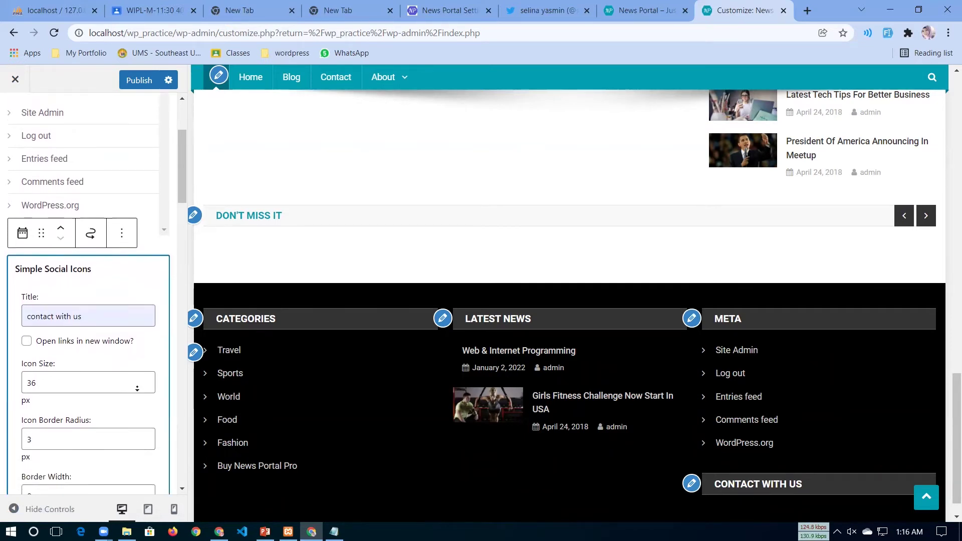
scroll(137, 389, down, 2)
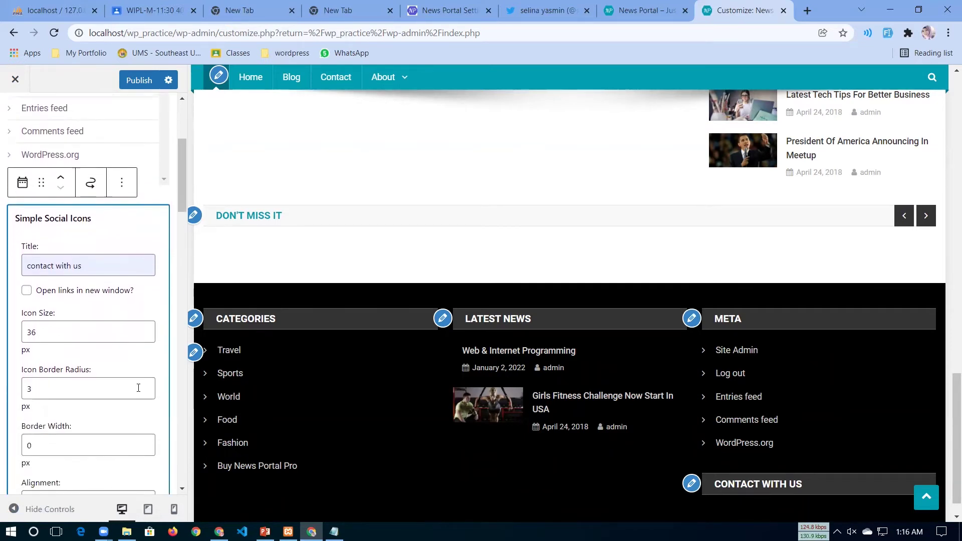
click(26, 290)
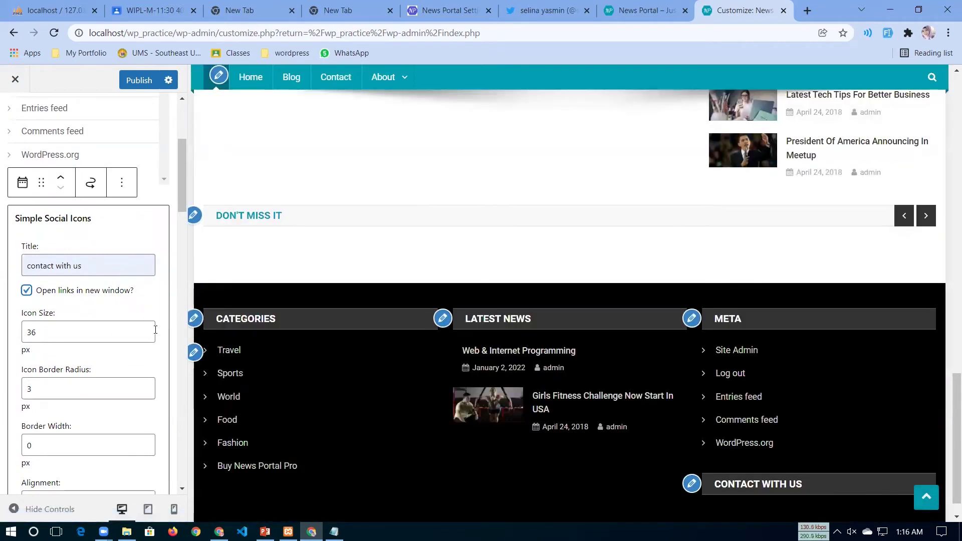
click(147, 332)
scroll(152, 348, down, 2)
scroll(146, 360, down, 2)
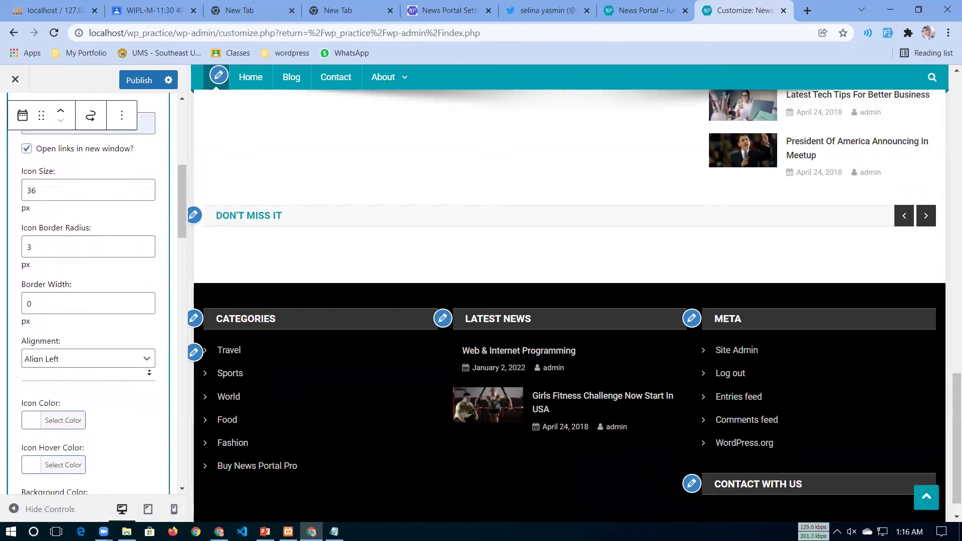
scroll(147, 377, down, 2)
scroll(144, 397, down, 1)
scroll(144, 398, down, 3)
scroll(136, 377, down, 2)
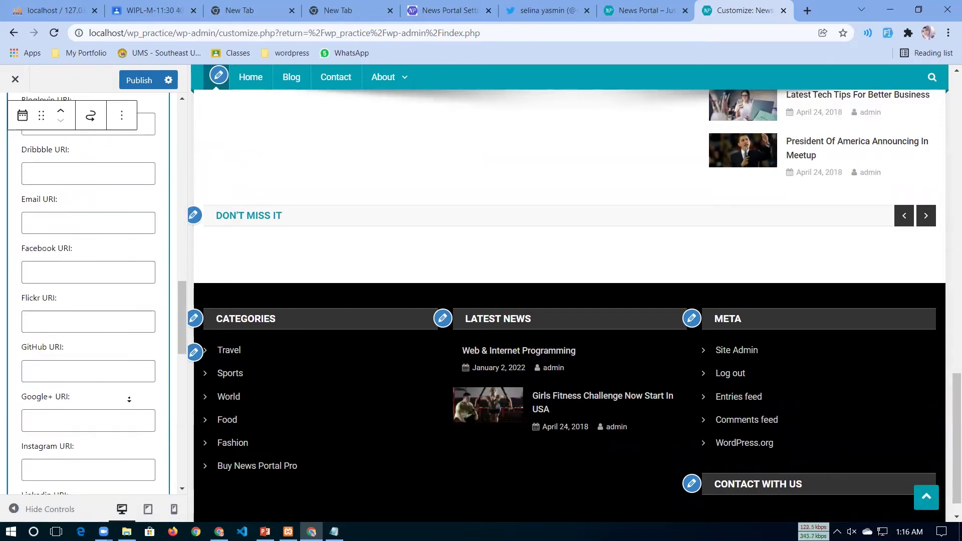
scroll(128, 353, down, 2)
scroll(120, 331, down, 2)
scroll(120, 330, down, 1)
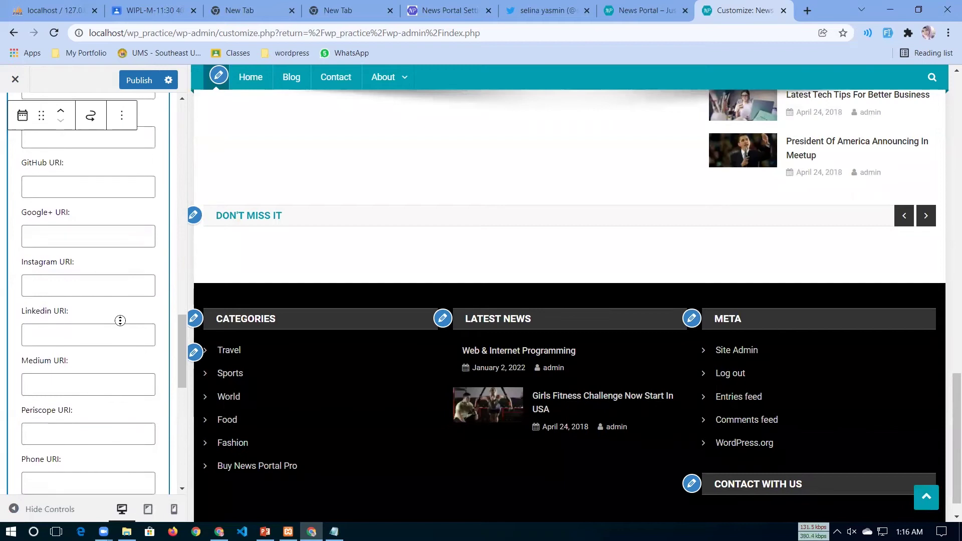
scroll(120, 323, down, 1)
scroll(118, 339, down, 1)
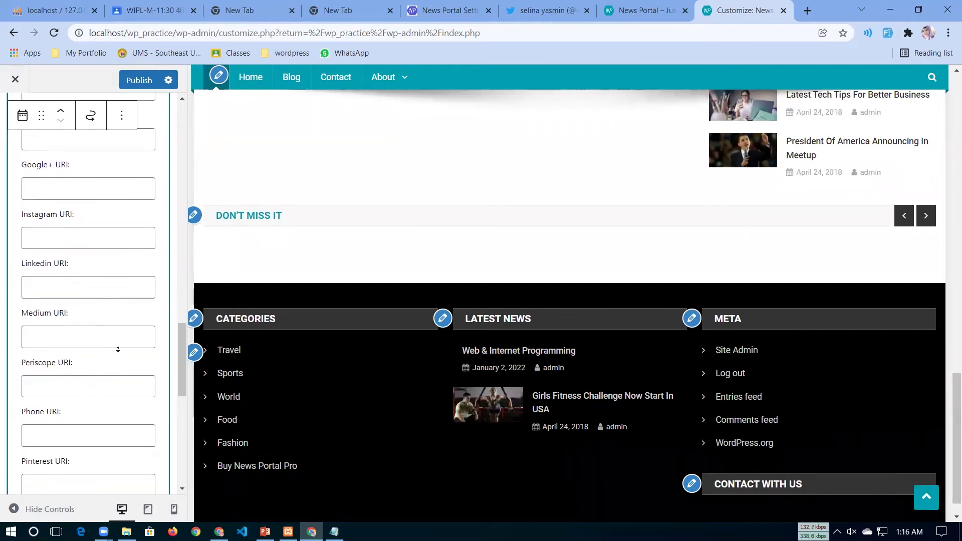
scroll(118, 348, down, 1)
scroll(118, 349, down, 2)
scroll(117, 358, down, 2)
scroll(112, 368, down, 2)
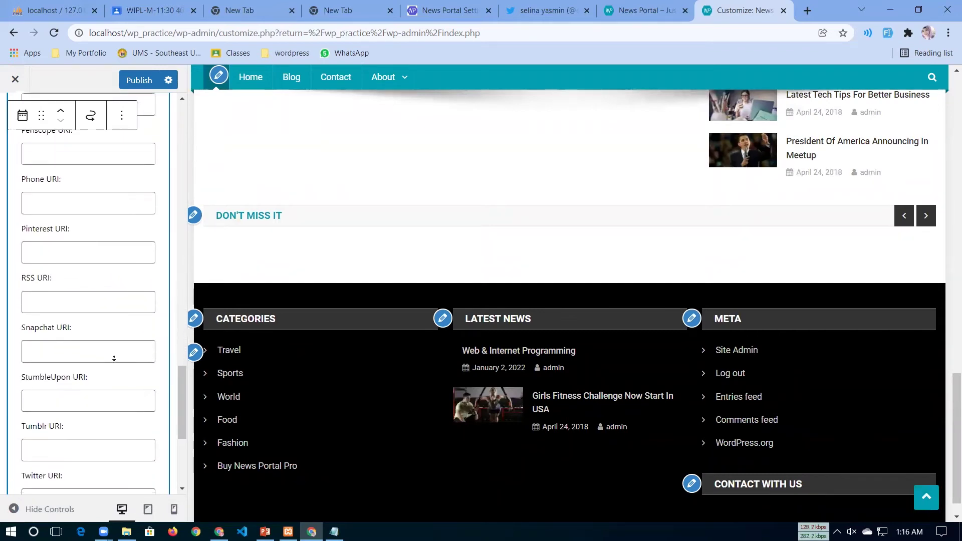
scroll(108, 380, down, 2)
scroll(108, 380, down, 2)
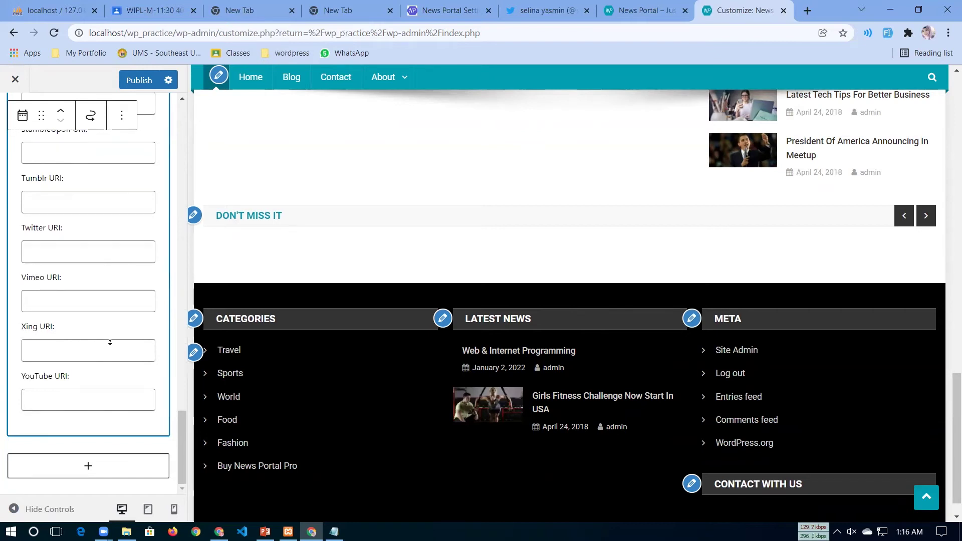
click(61, 401)
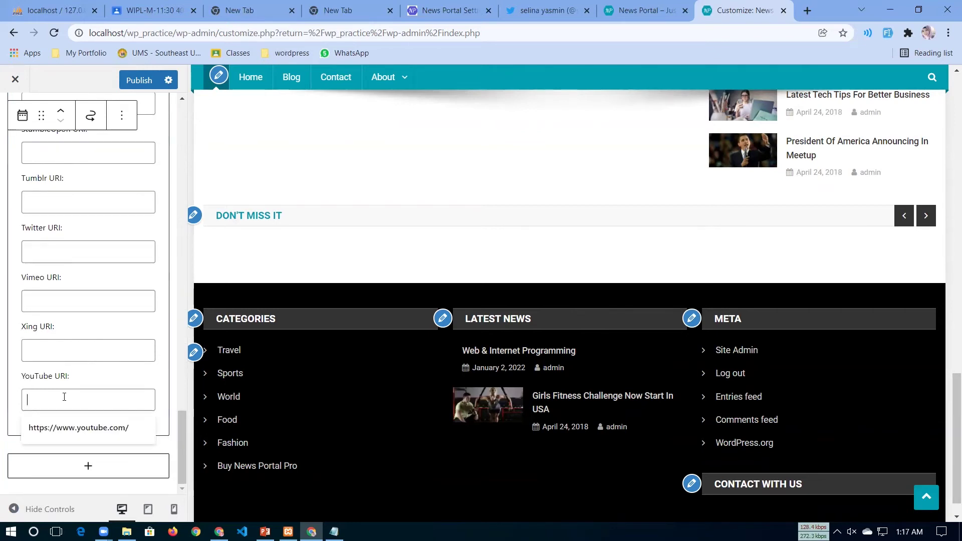
click(69, 430)
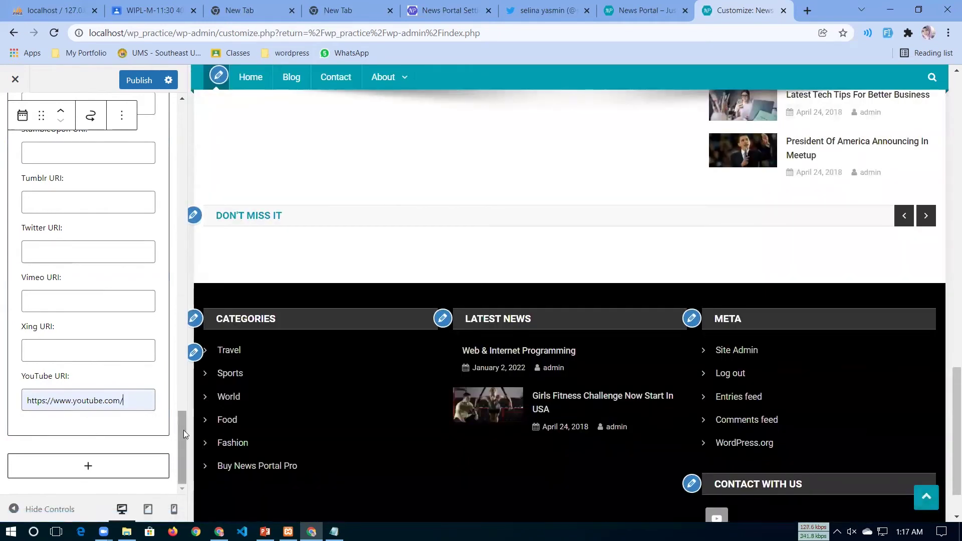
click(184, 431)
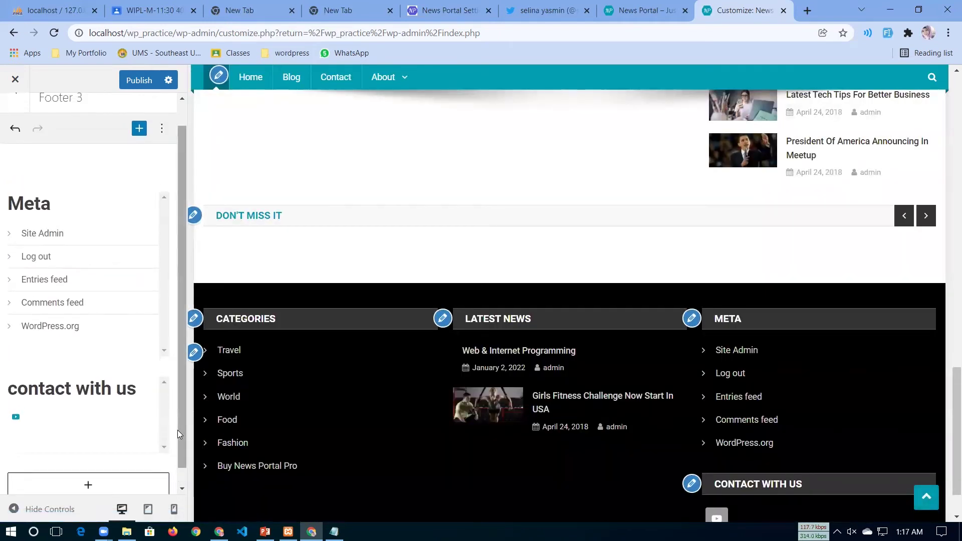
click(72, 391)
scroll(120, 378, down, 4)
scroll(106, 383, down, 4)
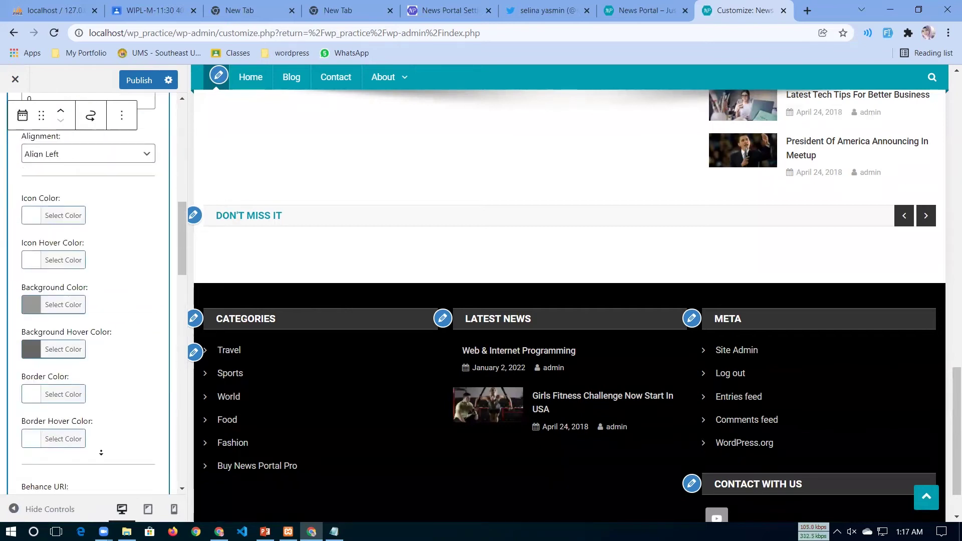
scroll(102, 385, down, 3)
scroll(97, 388, down, 3)
scroll(98, 388, down, 2)
scroll(91, 391, down, 2)
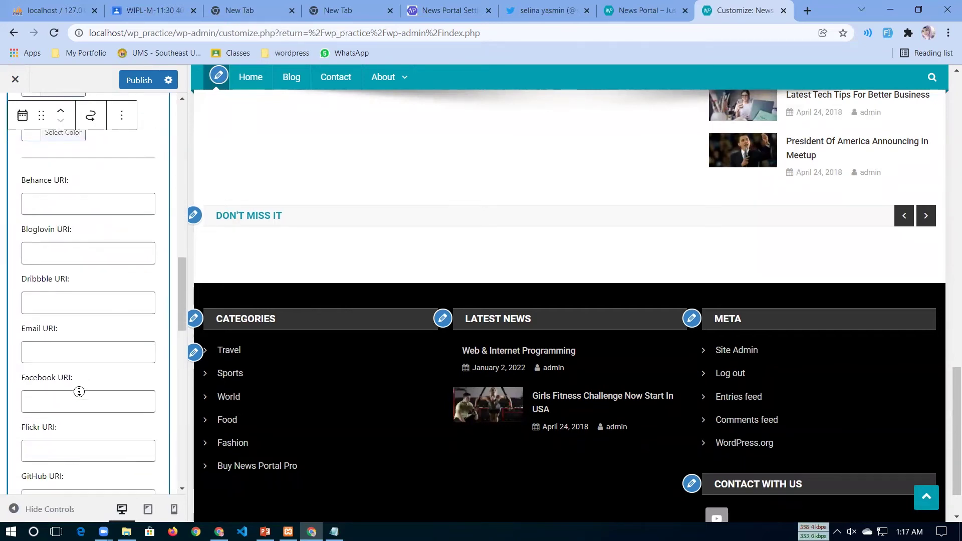
scroll(83, 398, down, 2)
scroll(76, 405, down, 2)
click(48, 308)
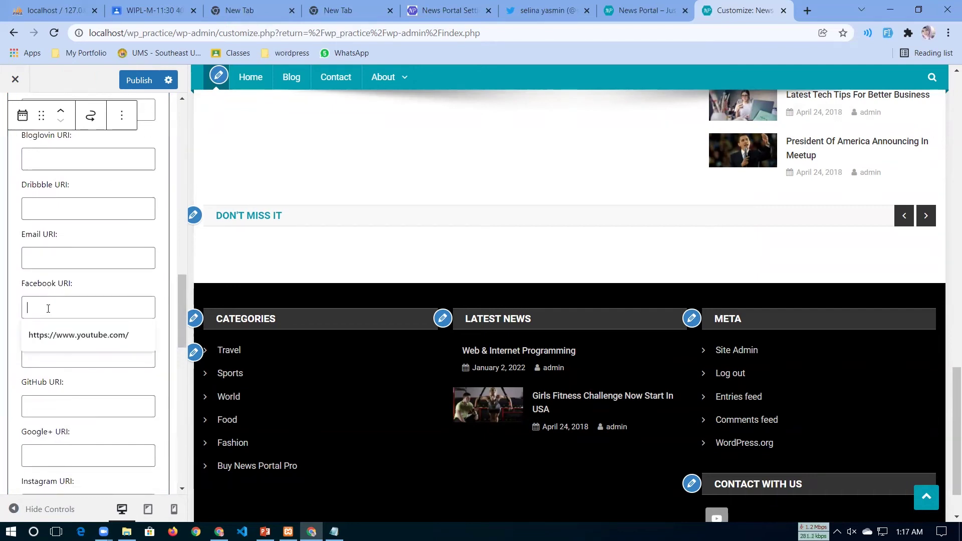
click(79, 334)
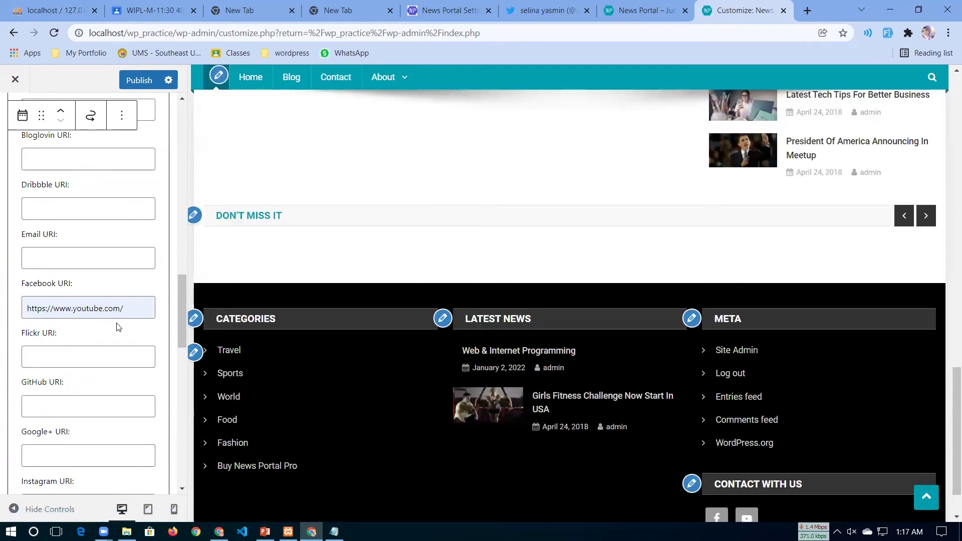
key(BackSpace)
key(BackSpace)
key(BackSpace)
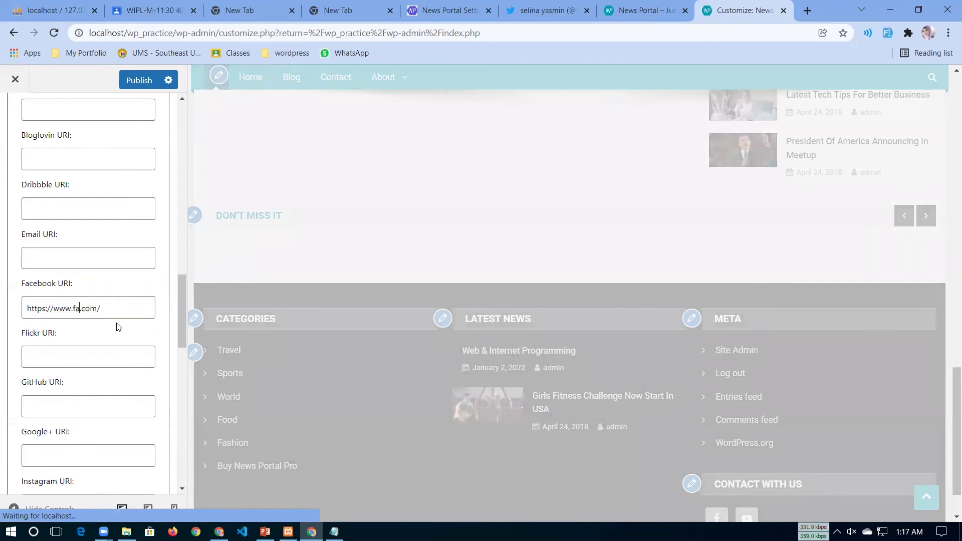
text(ceb)
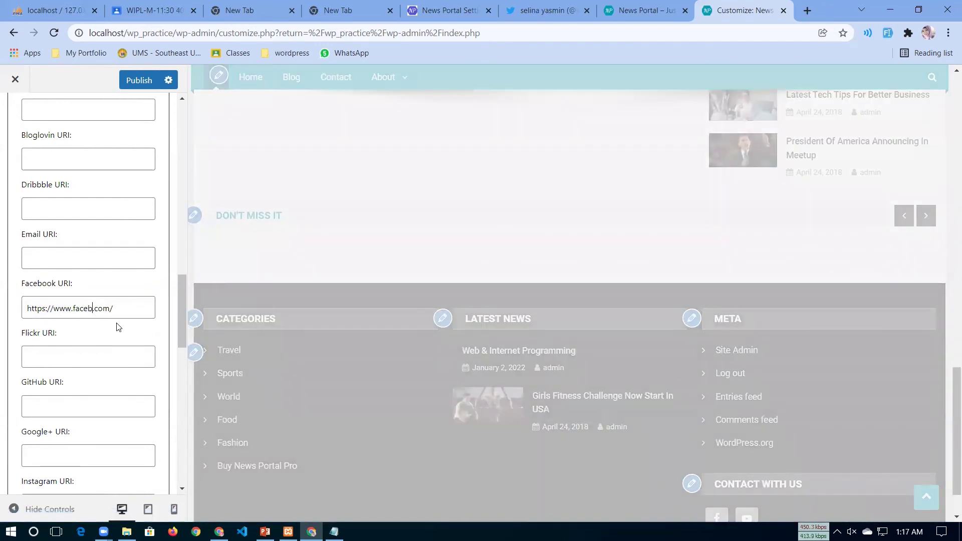
text(ook)
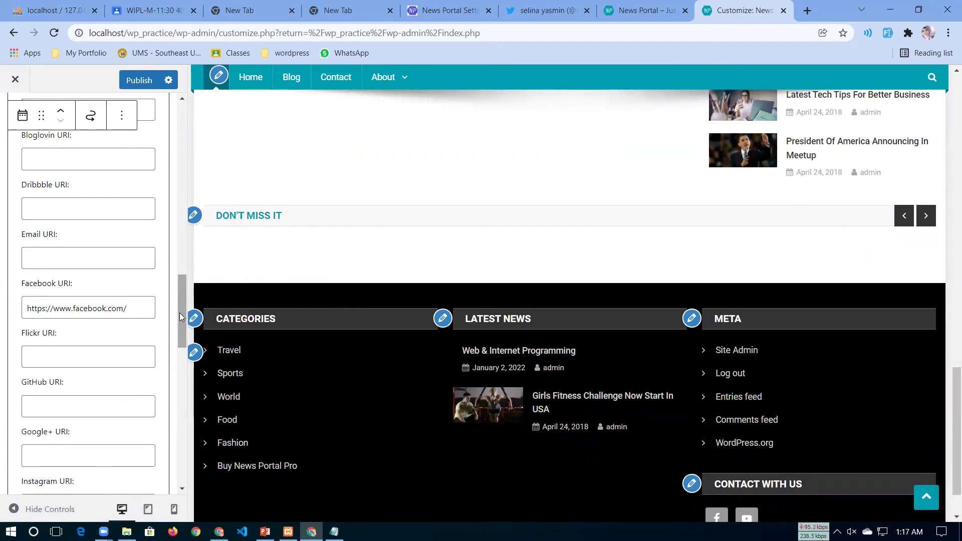
drag(128, 308, 4, 342)
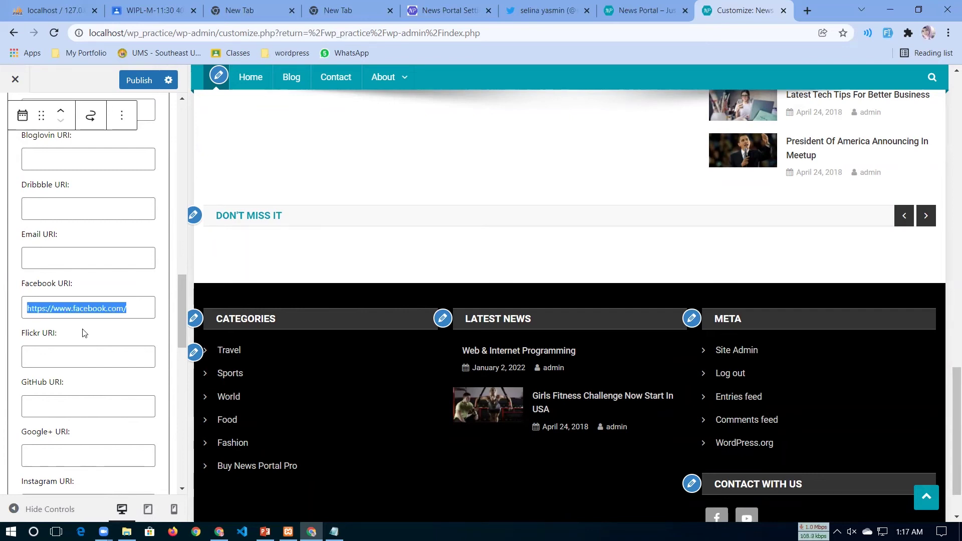
key(Delete)
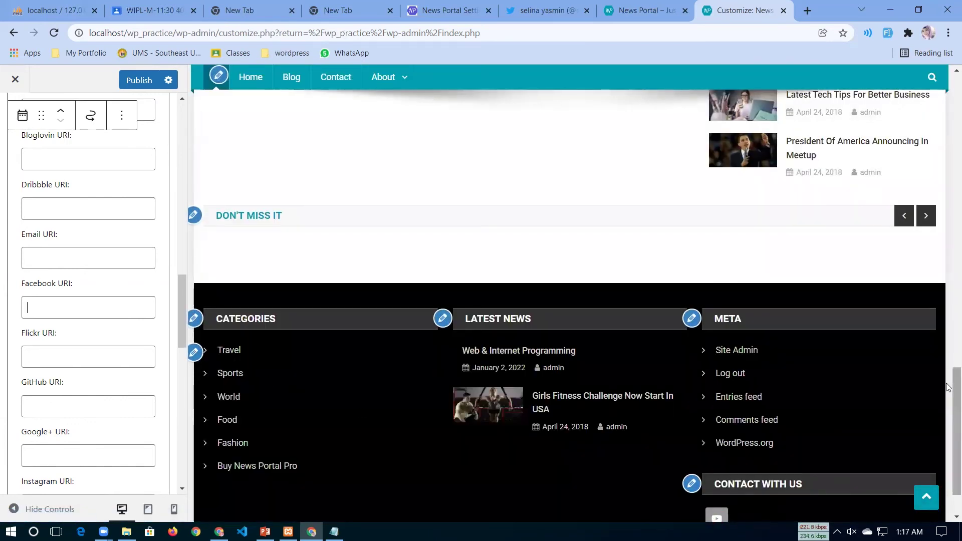
scroll(819, 419, down, 2)
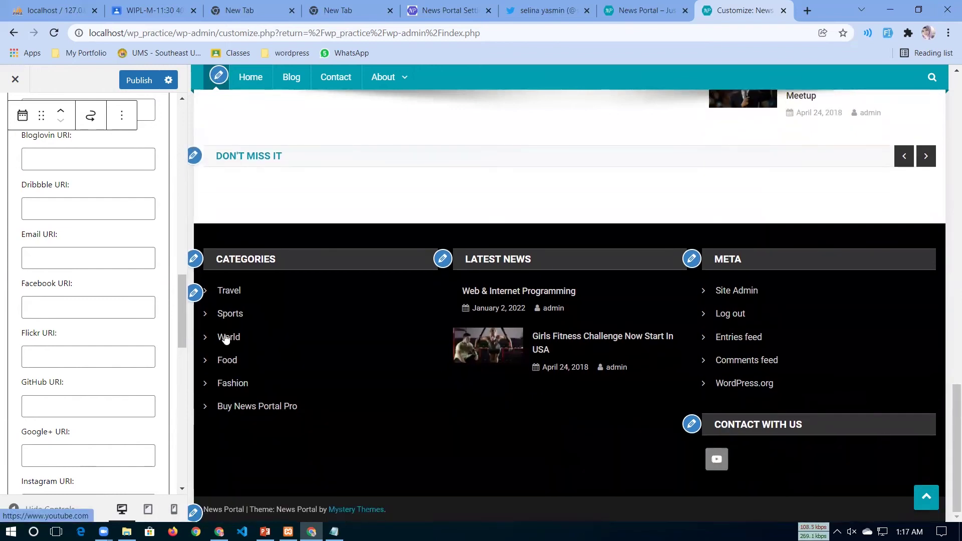
- Set the 'contact with us' widget's icon background colour to red (#dd3333)
click(194, 259)
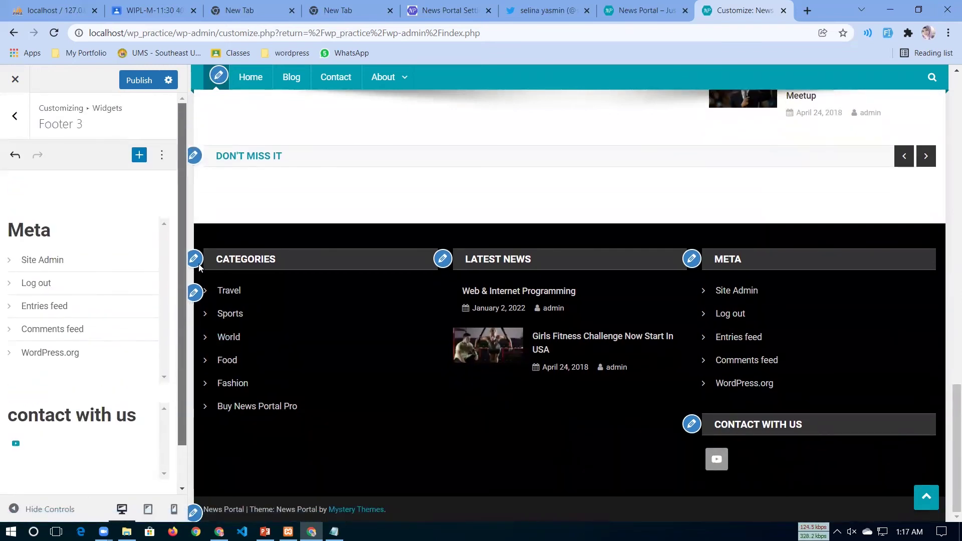
click(71, 447)
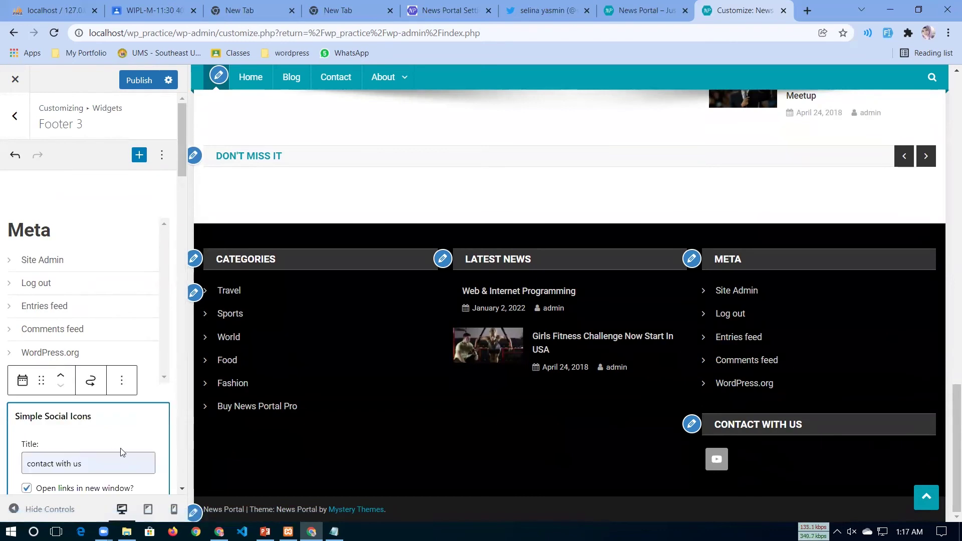
scroll(151, 428, down, 3)
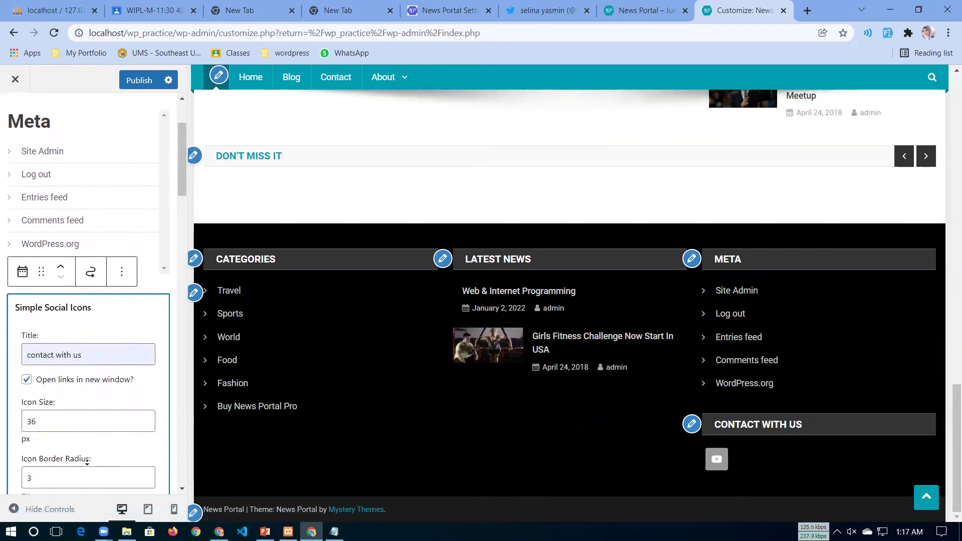
scroll(151, 428, down, 3)
scroll(150, 427, down, 3)
scroll(74, 470, down, 3)
scroll(73, 452, down, 2)
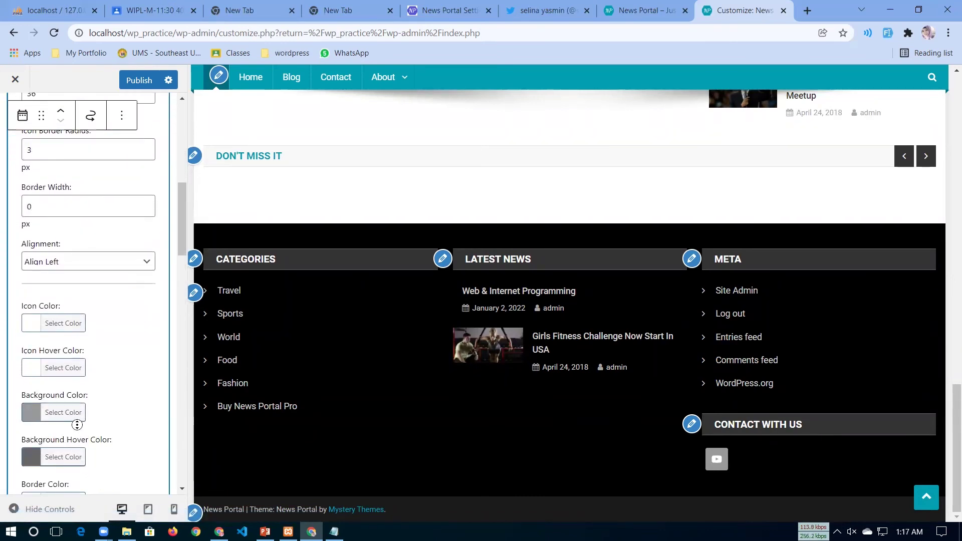
scroll(74, 452, down, 2)
scroll(73, 450, down, 1)
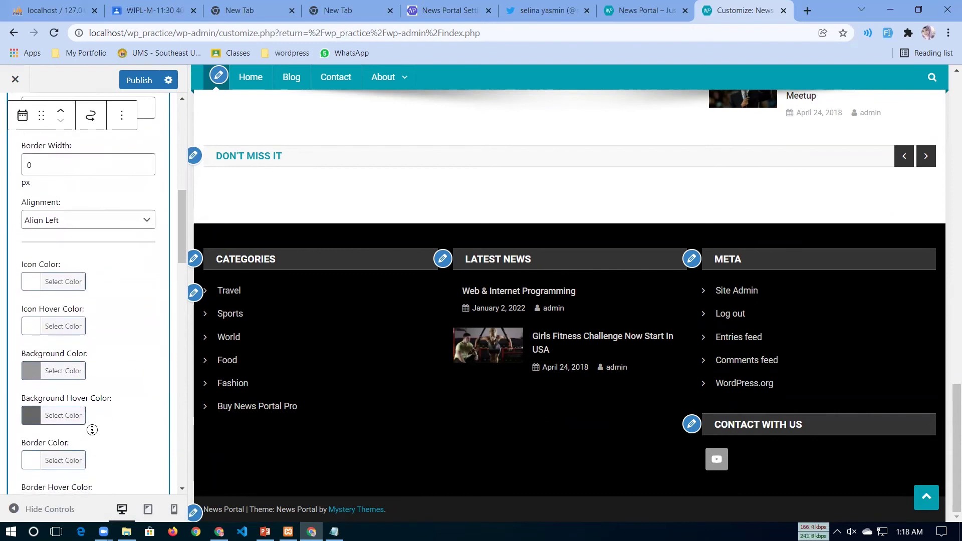
click(38, 371)
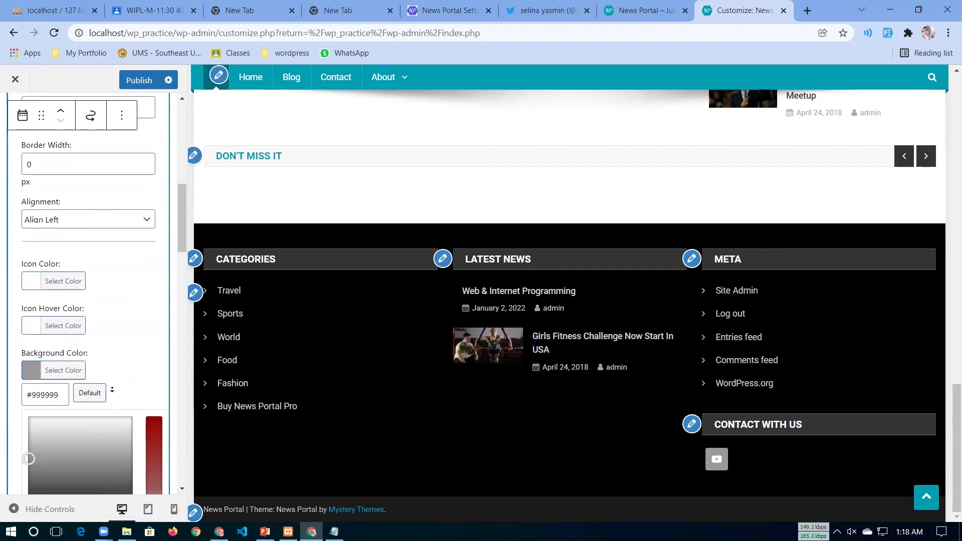
scroll(110, 404, down, 1)
scroll(110, 403, down, 1)
click(61, 433)
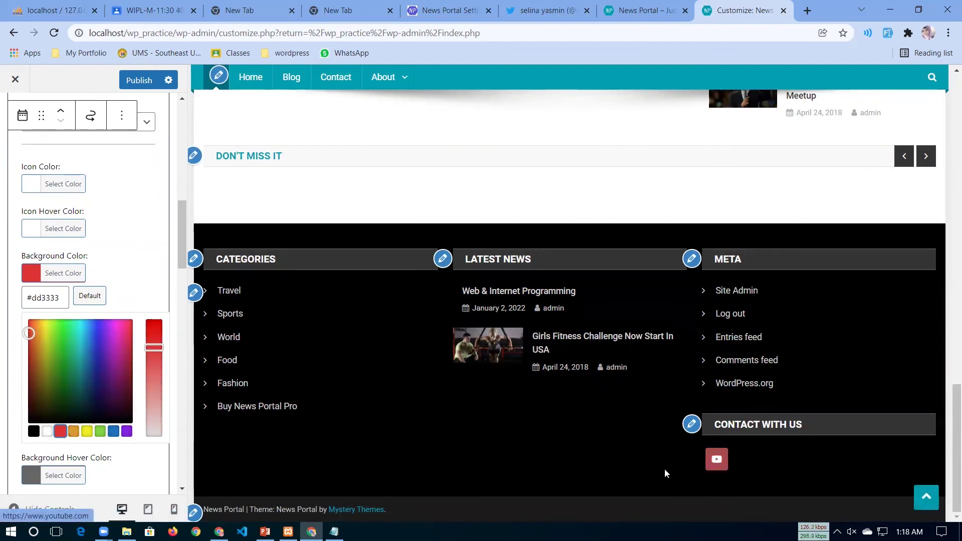
click(599, 469)
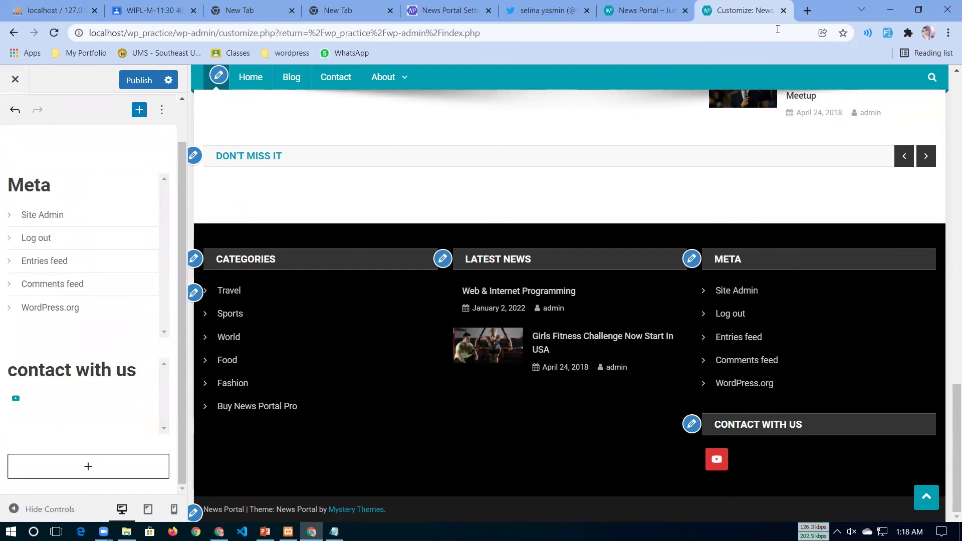
- Publish the Customizer changes so the red YouTube footer icon goes live
click(142, 82)
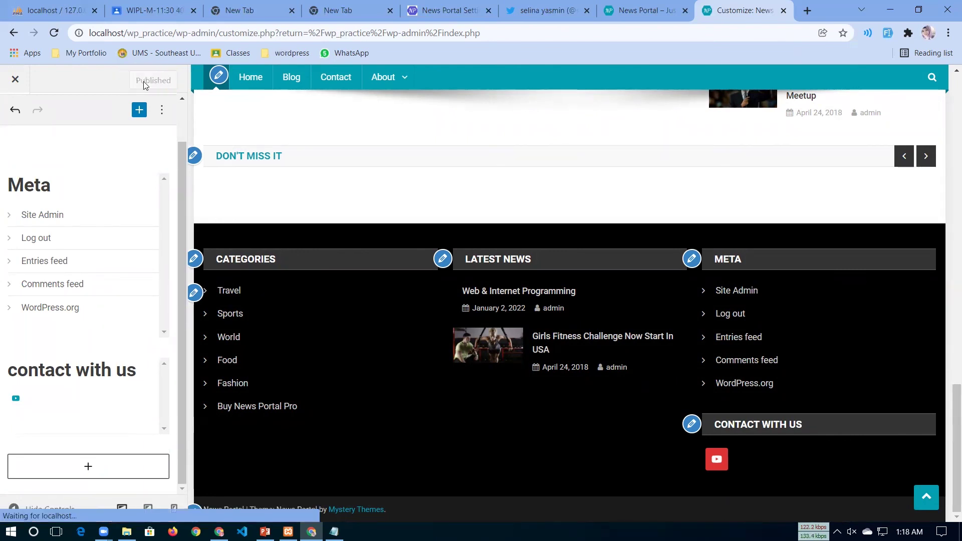